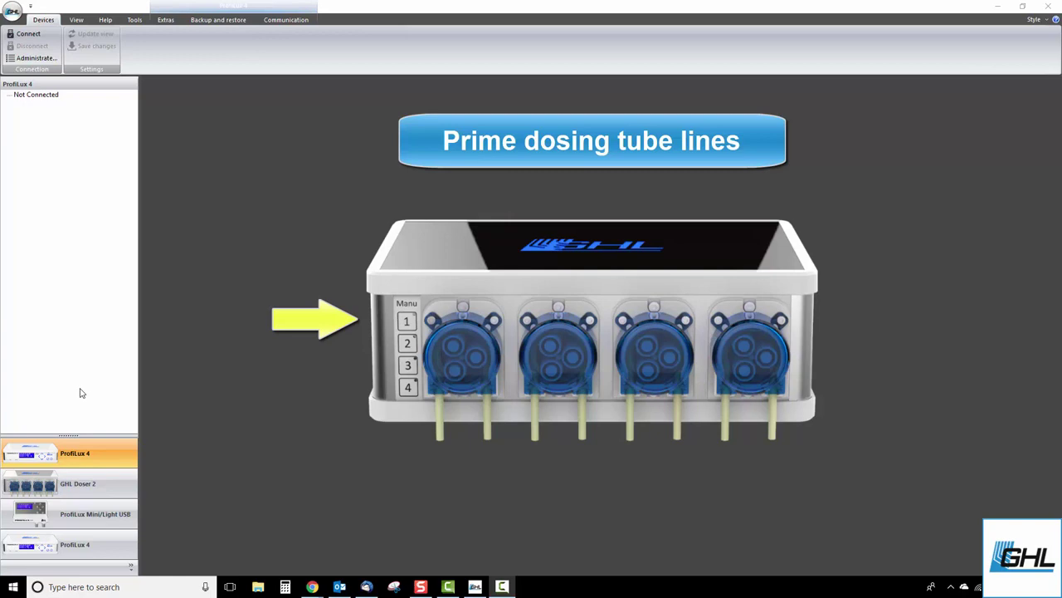
# Connect to the ProfiLux 4 and open Dosing pump 1's settings under Dose overview
pyautogui.click(81, 392)
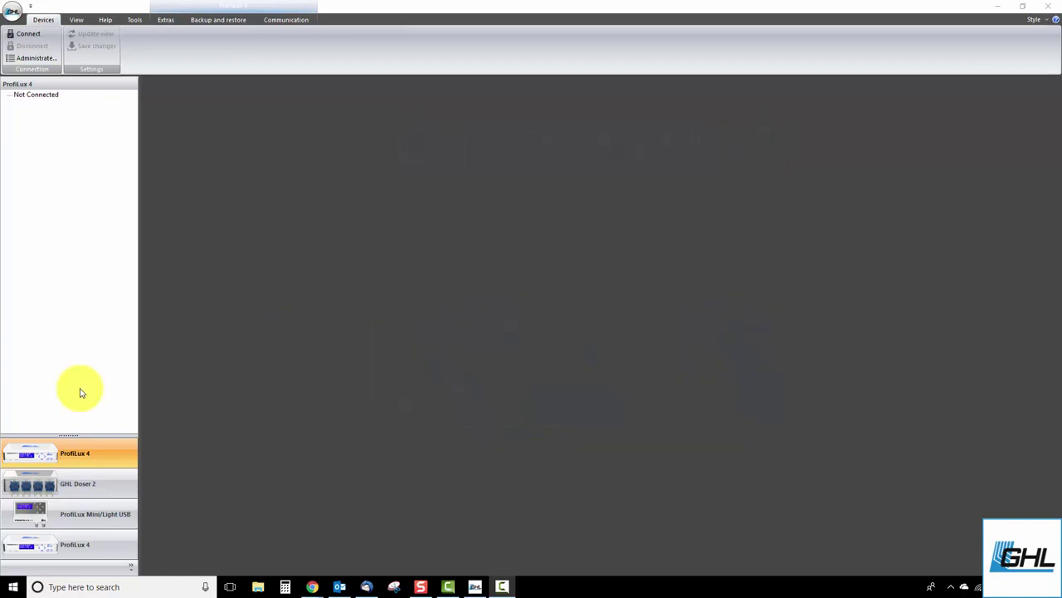
pyautogui.click(82, 451)
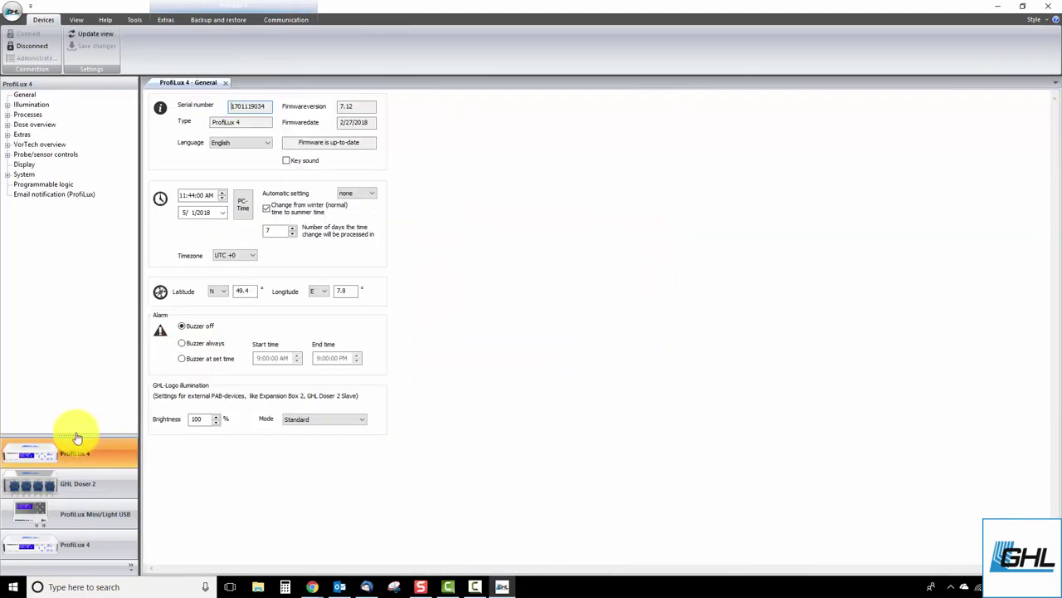
pyautogui.click(8, 125)
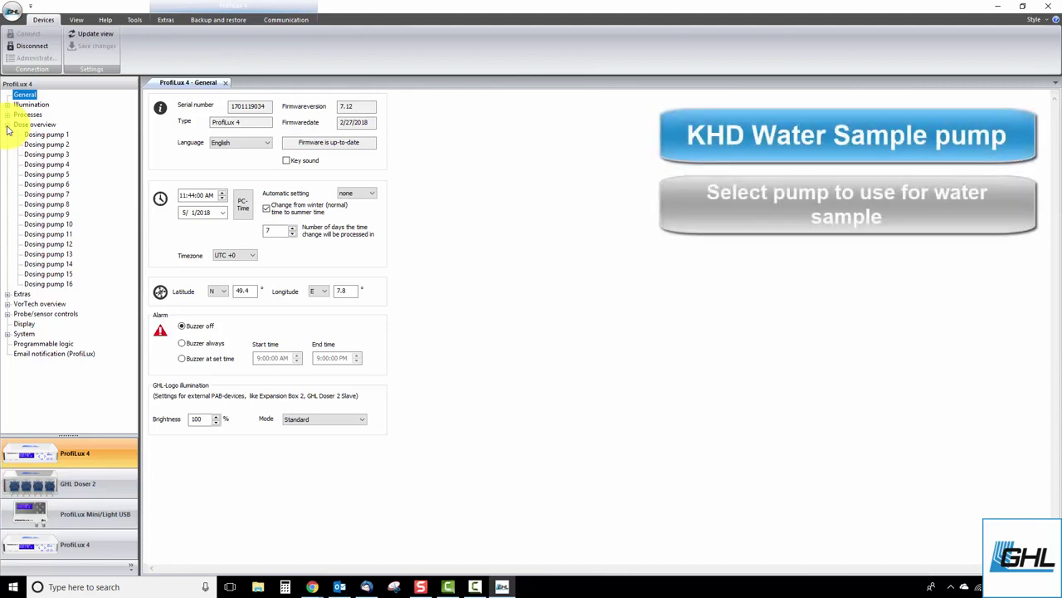
pyautogui.doubleClick(46, 135)
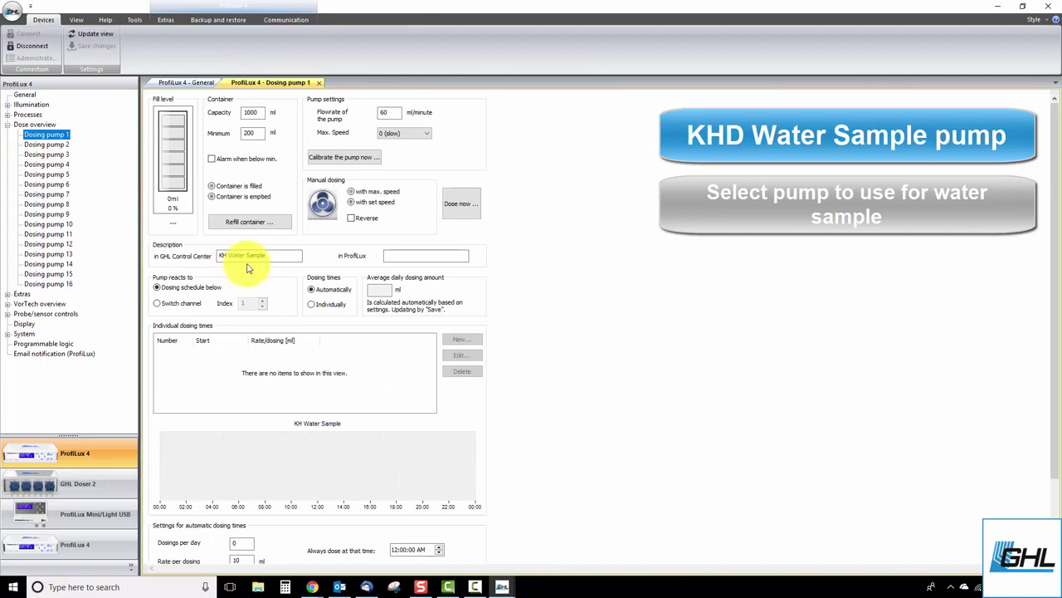
# Name Dosing pump 1 'KH Water Sample', set max speed 3 (fast), and save
pyautogui.moveTo(265, 255); pyautogui.dragTo(219, 255)
pyautogui.click(276, 254)
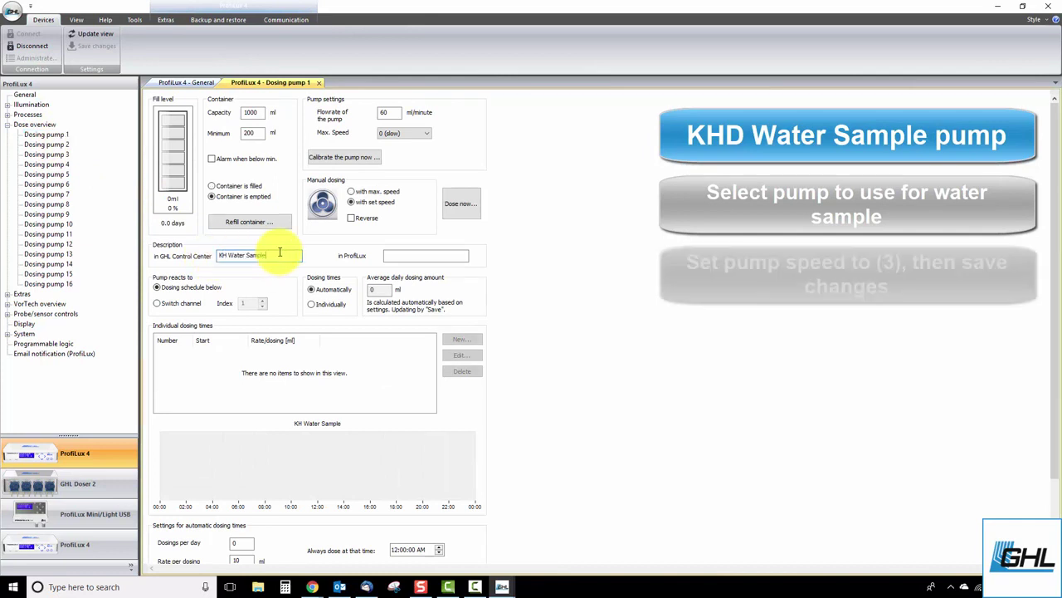
pyautogui.click(403, 134)
pyautogui.click(412, 165)
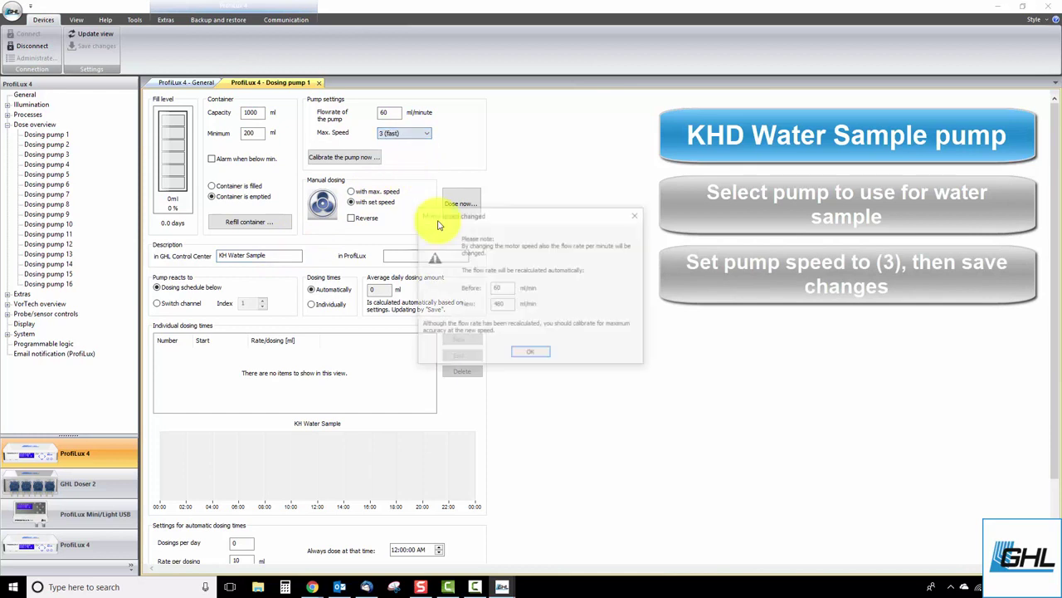
pyautogui.click(527, 354)
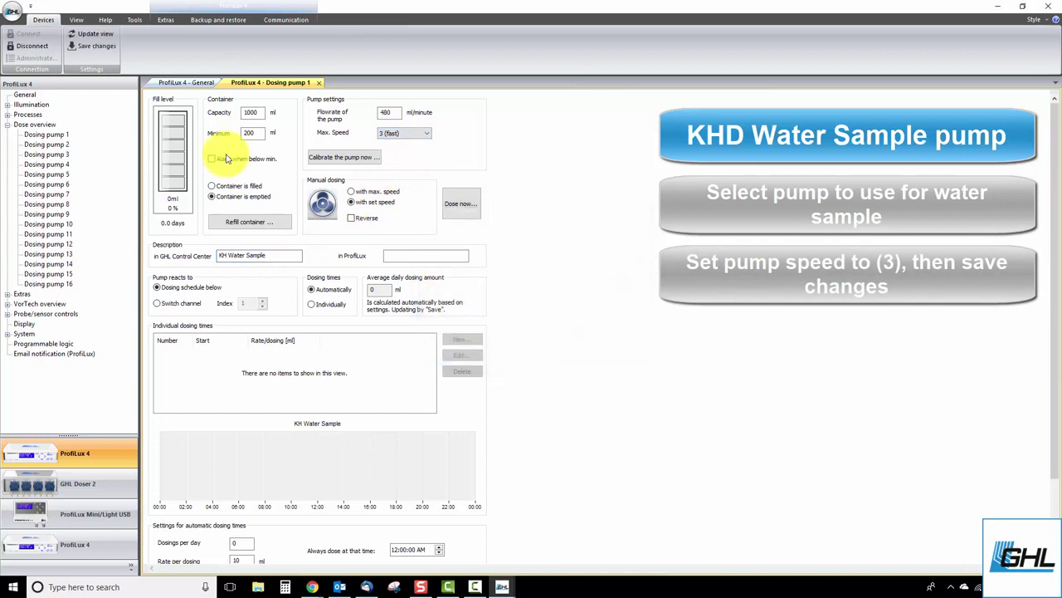
pyautogui.click(97, 46)
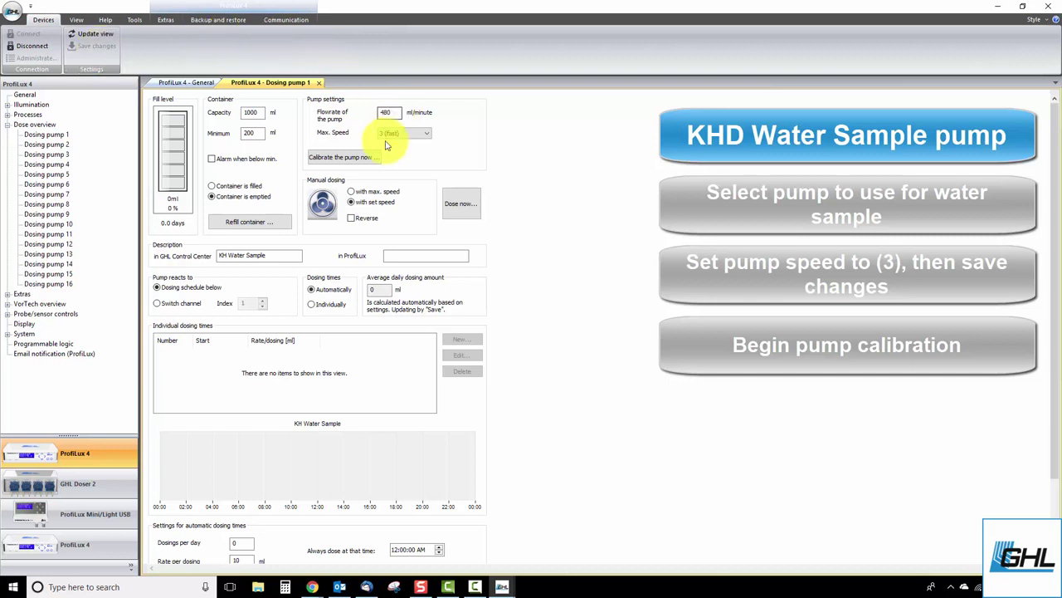
# Run the one-minute calibration on Dosing pump 1 and save the 40 ml/minute flow rate
pyautogui.click(366, 158)
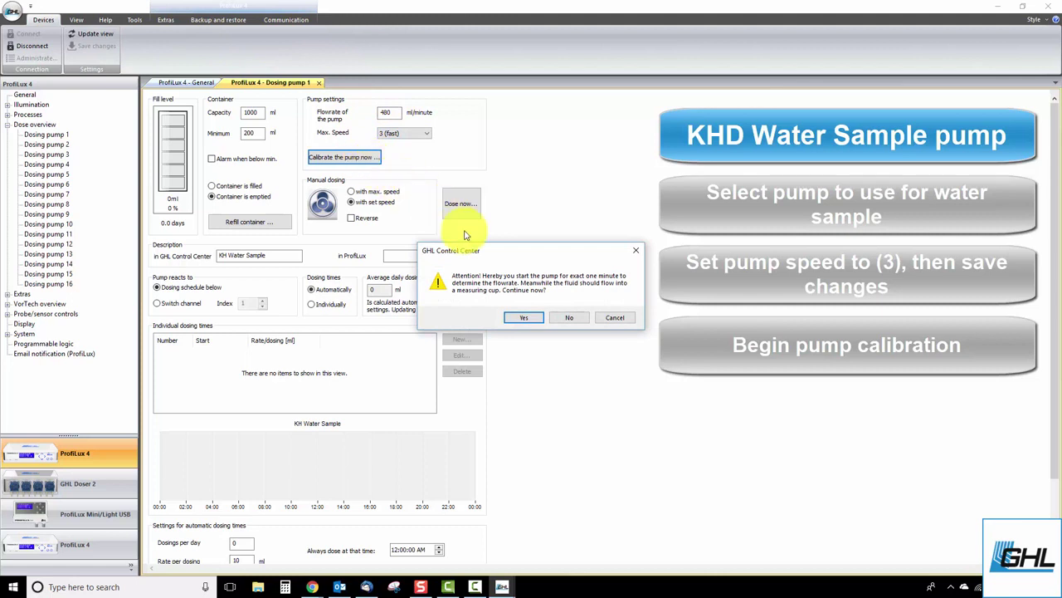
pyautogui.click(522, 319)
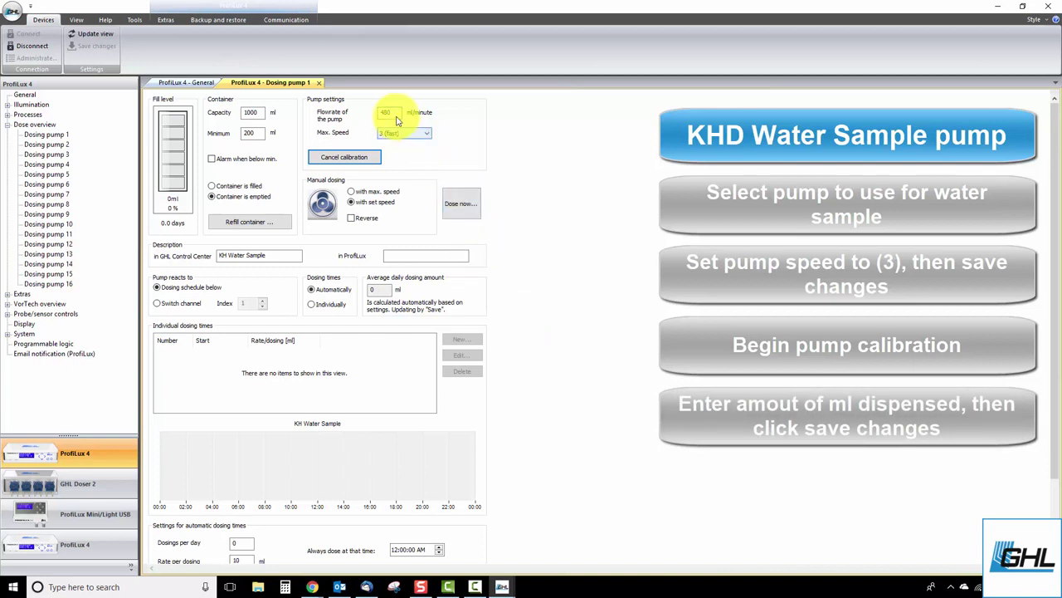
pyautogui.write('1')
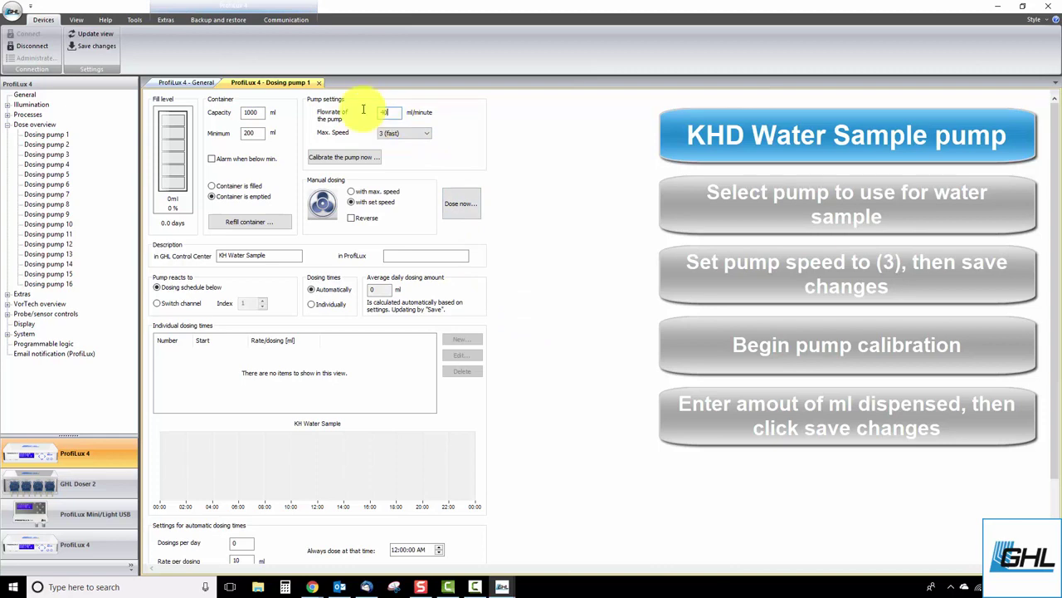
pyautogui.click(112, 48)
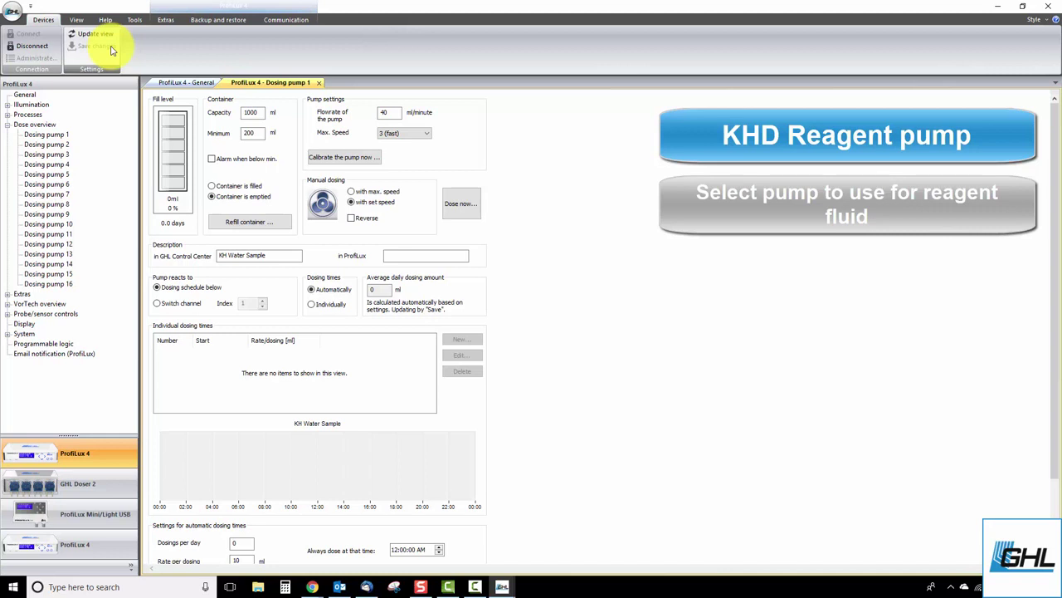
# Name Dosing pump 2 'KH Reagent Fluid', set max speed 0 (slow), and save
pyautogui.click(46, 144)
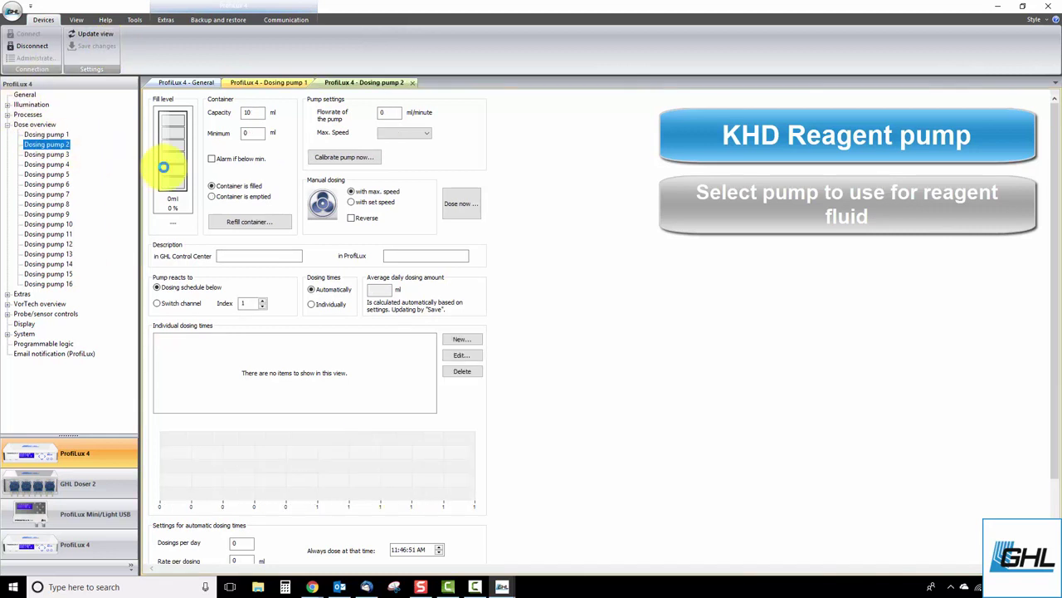
pyautogui.click(280, 255)
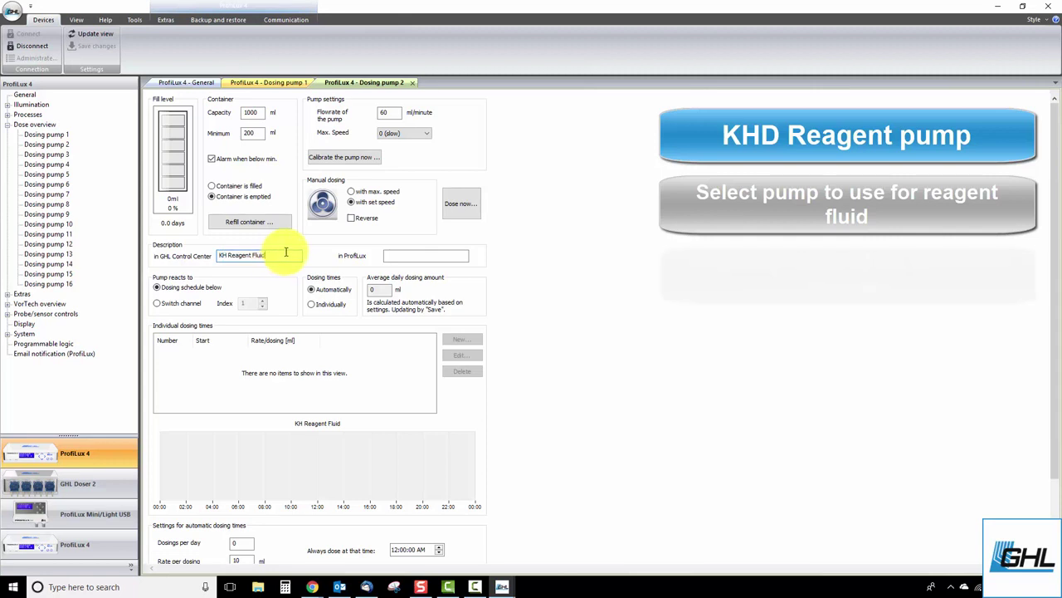
pyautogui.click(408, 140)
pyautogui.click(391, 143)
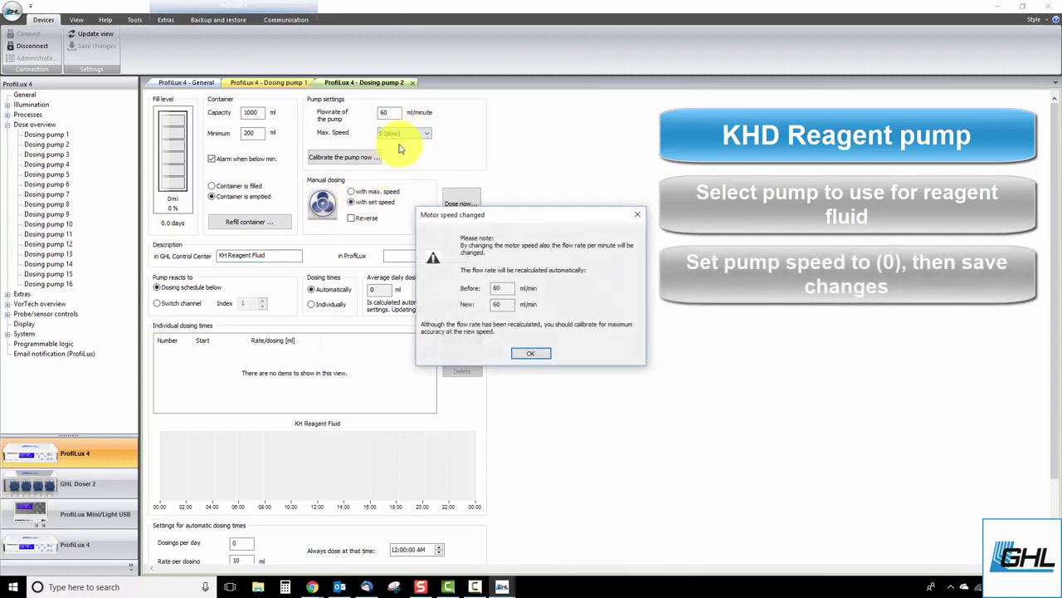
pyautogui.click(528, 354)
pyautogui.click(97, 46)
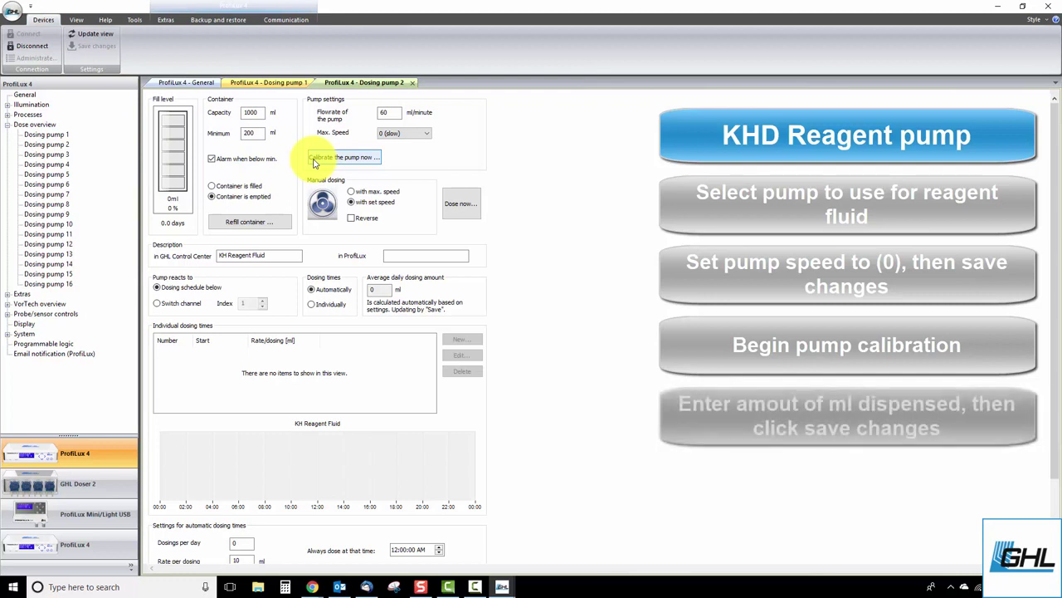
# Calibrate Dosing pump 2 and save its flow rate as 8 ml/minute
pyautogui.doubleClick(386, 112)
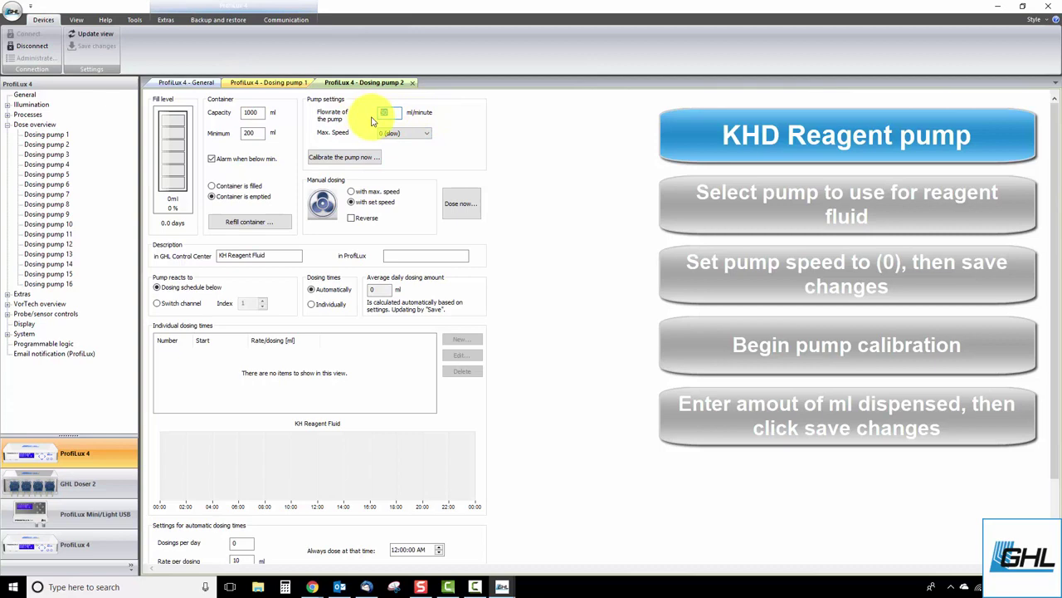
pyautogui.write('8')
pyautogui.click(106, 47)
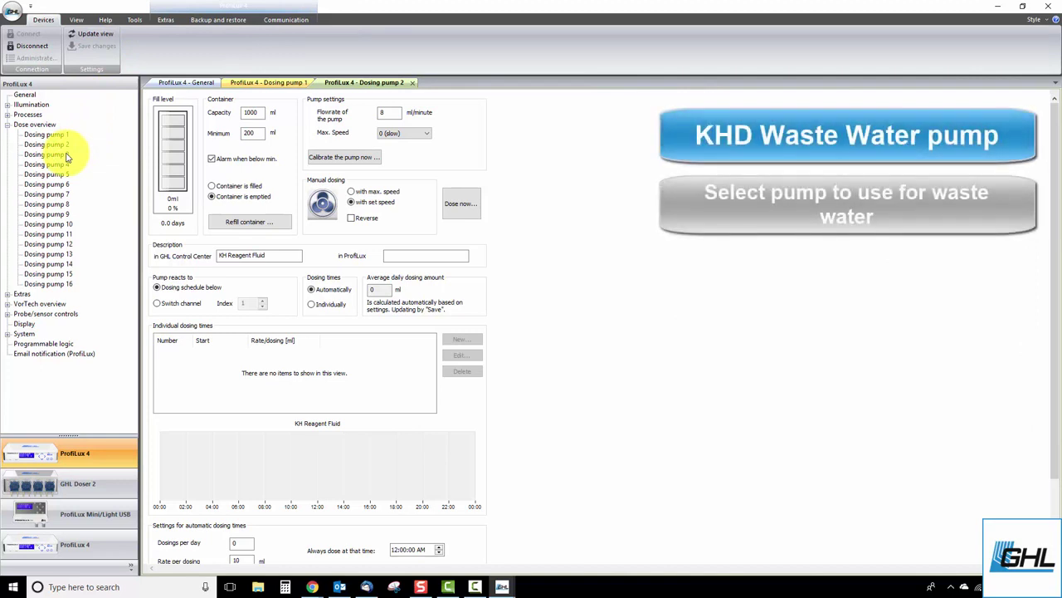
# Set the KH Waste Water pump (Dosing pump 3) to max speed 3 (fast) and save
pyautogui.click(65, 154)
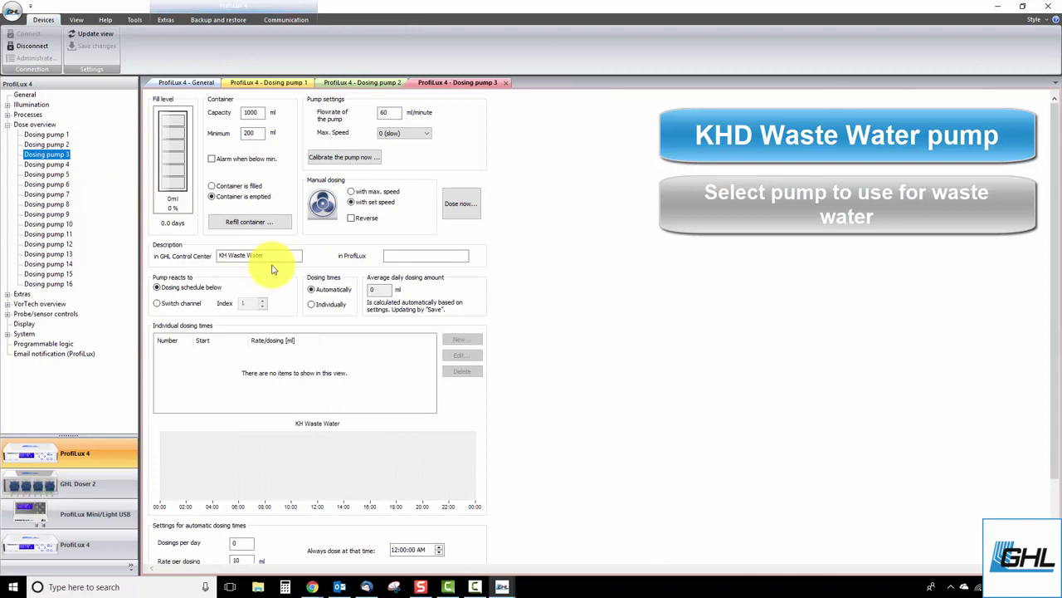
pyautogui.moveTo(274, 256); pyautogui.dragTo(202, 257)
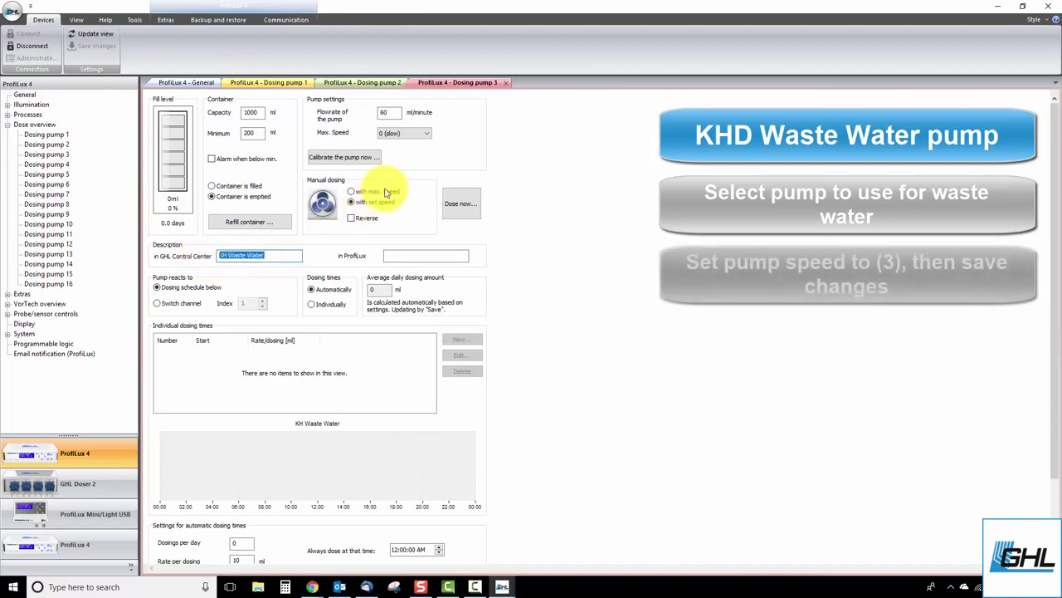
pyautogui.click(417, 138)
pyautogui.click(405, 176)
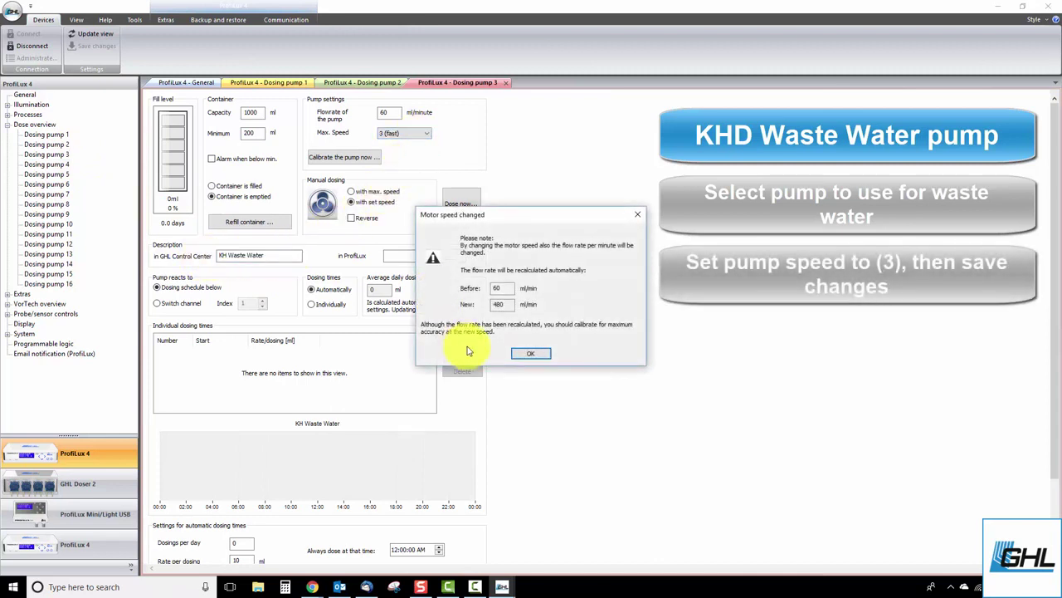
pyautogui.click(529, 355)
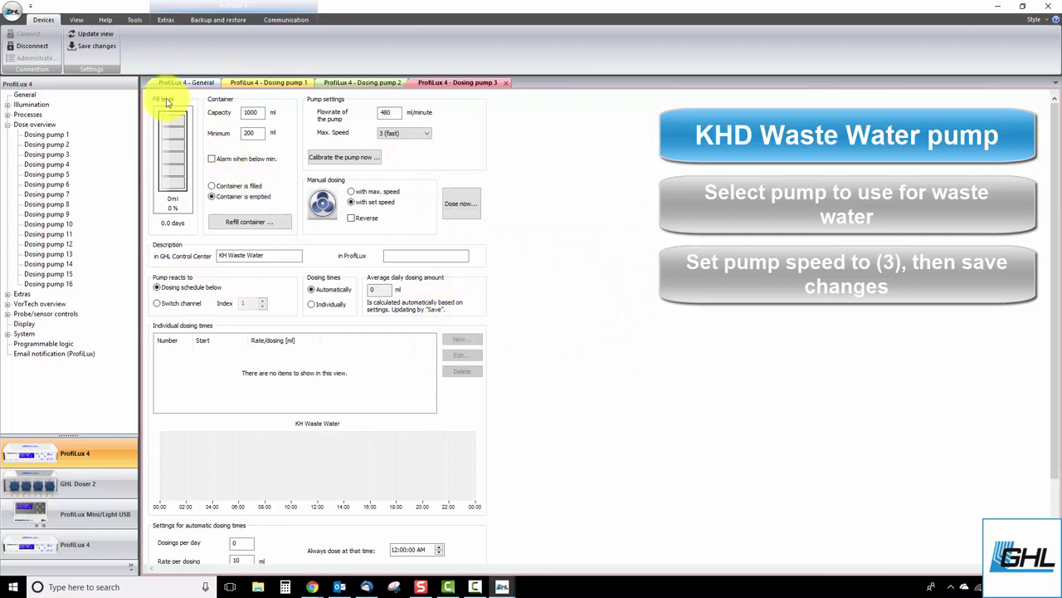
pyautogui.click(95, 48)
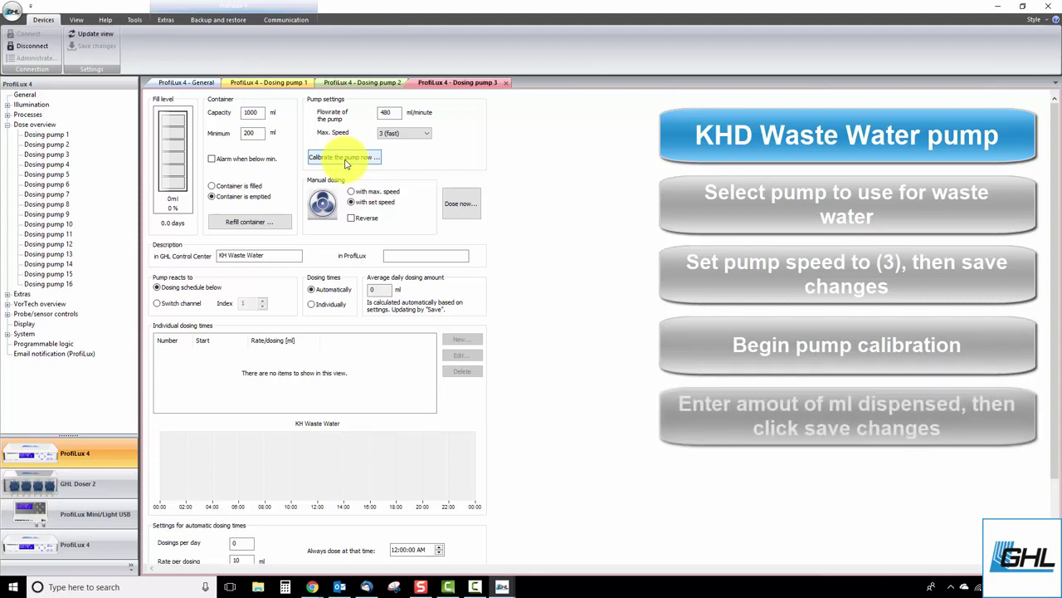
# Calibrate the waste water pump and save a 40 ml/minute flow rate
pyautogui.click(346, 159)
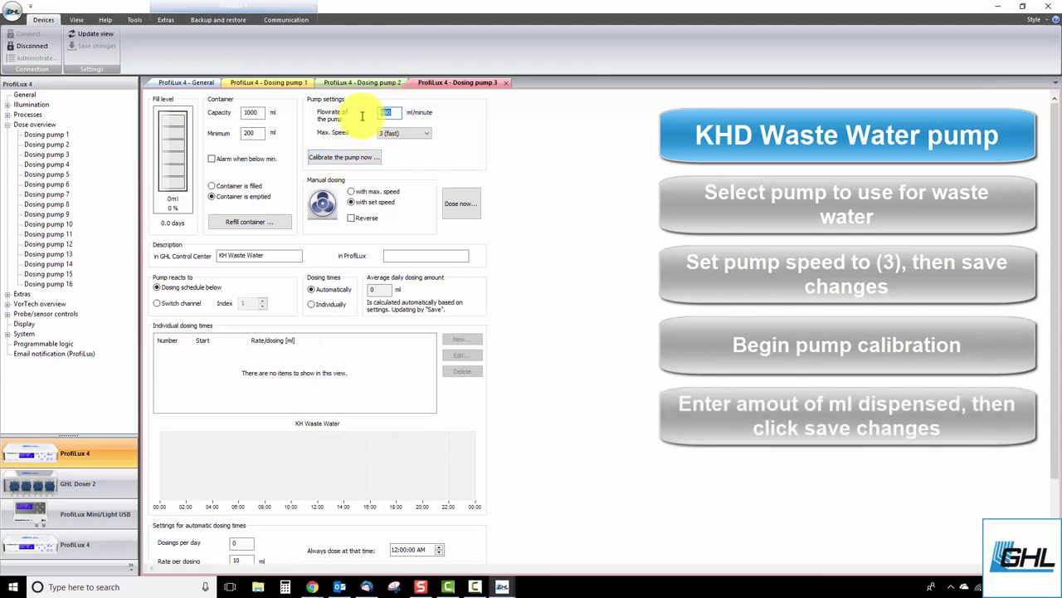
pyautogui.write('4')
pyautogui.click(105, 51)
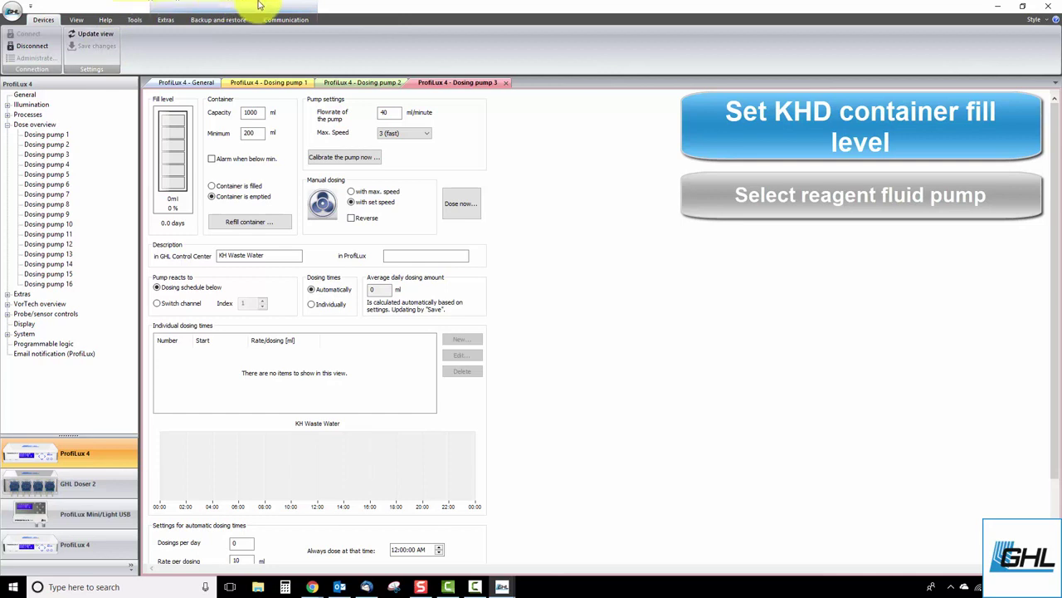
# Give the KH Reagent Fluid container 1000 ml capacity, a 200 ml minimum, and the low alarm on
pyautogui.click(351, 83)
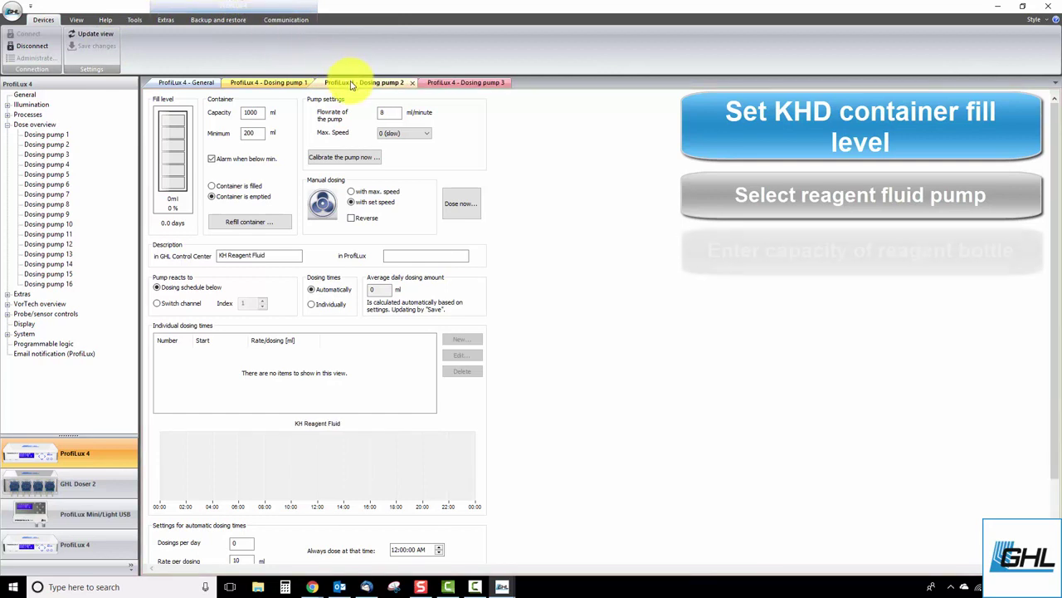
pyautogui.moveTo(260, 117); pyautogui.dragTo(242, 113)
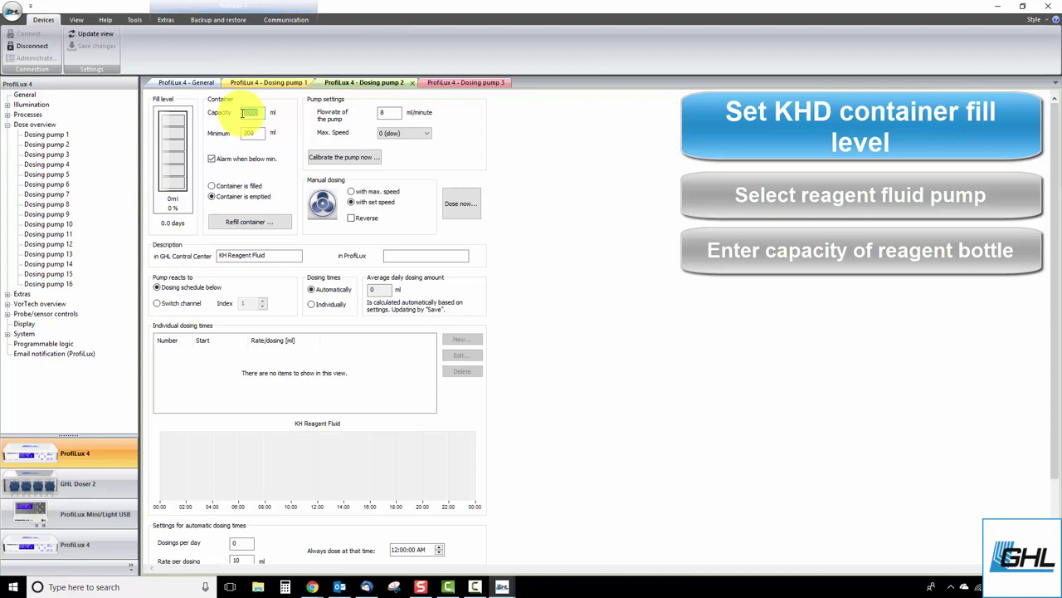
pyautogui.press('Tab')
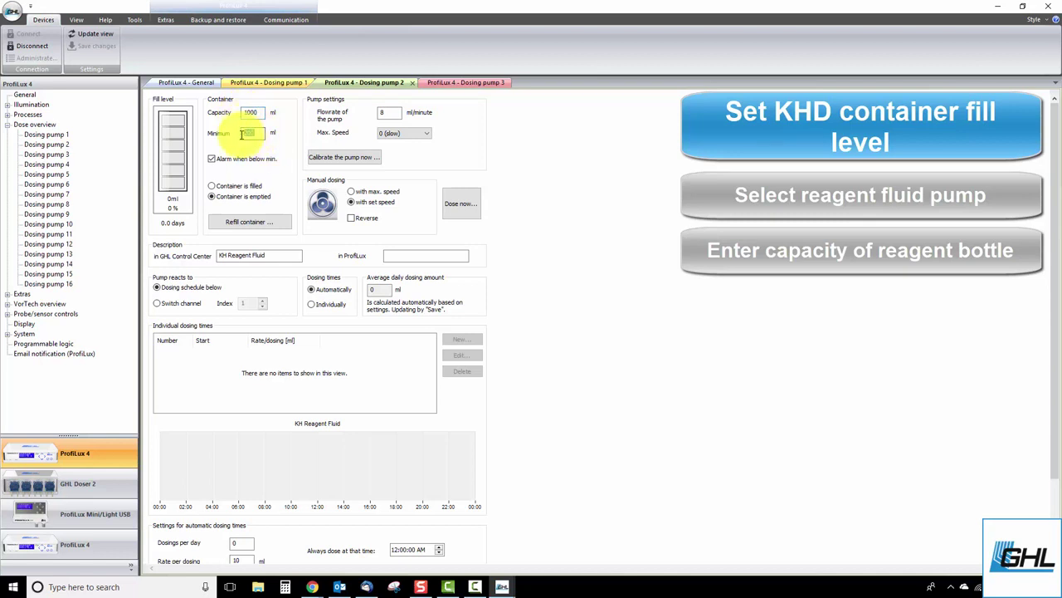
pyautogui.click(212, 160)
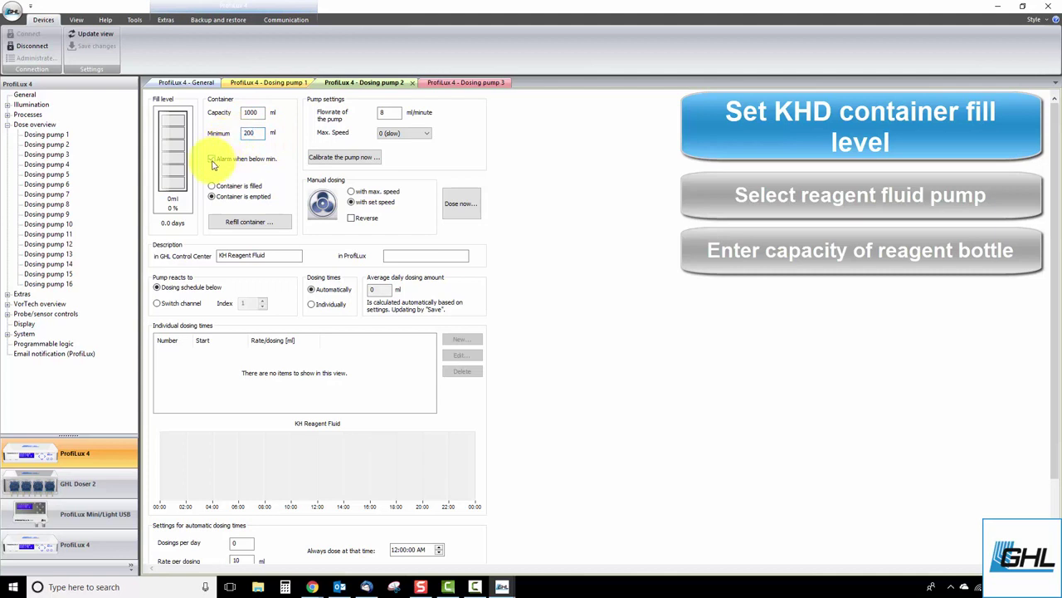
pyautogui.click(233, 199)
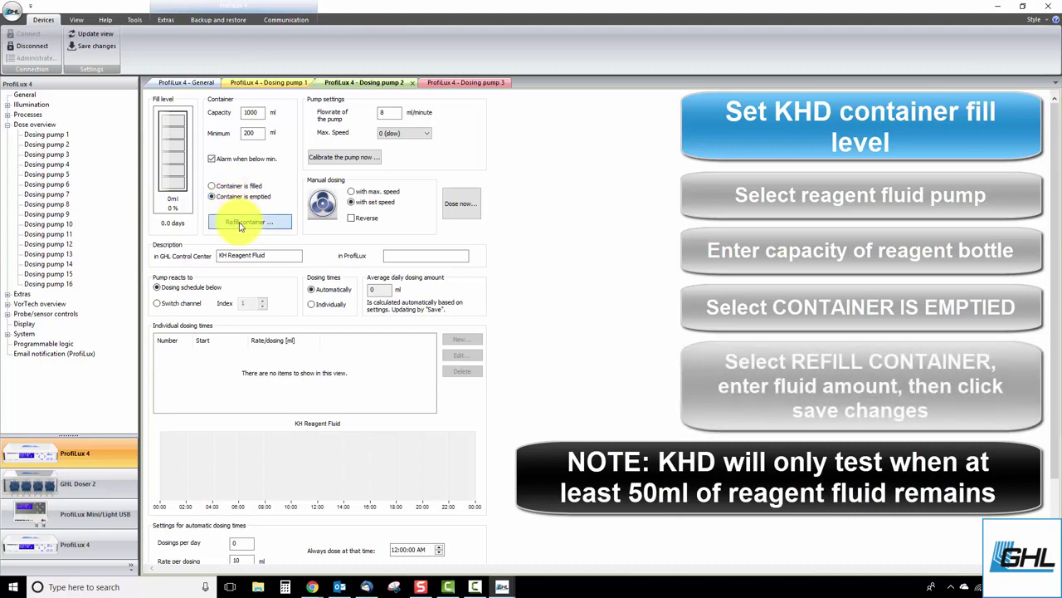
# Record a 1000 ml refill of the reagent container (100 %) and save
pyautogui.click(242, 222)
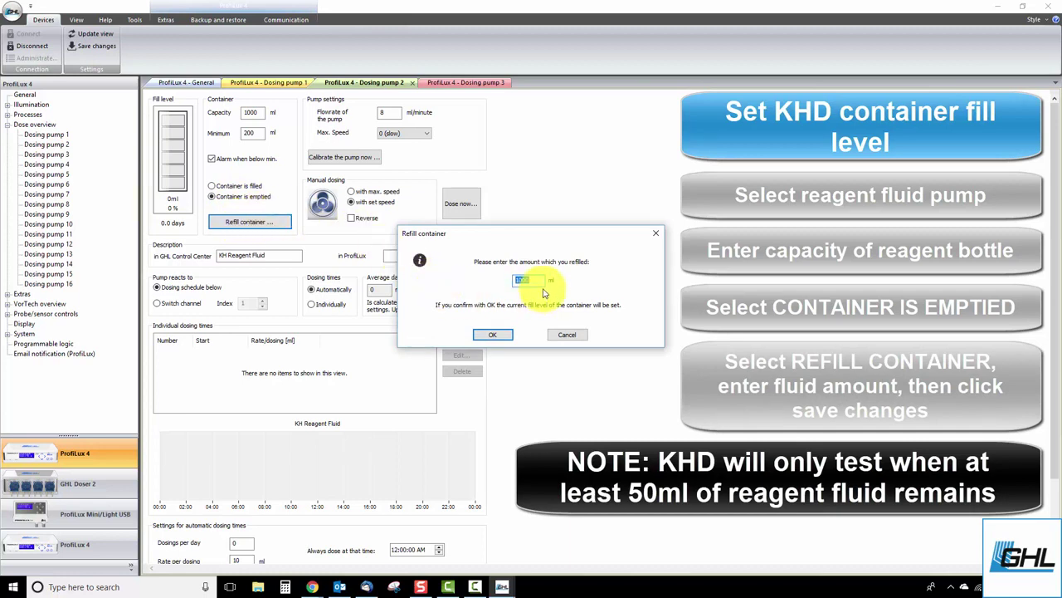
pyautogui.click(490, 335)
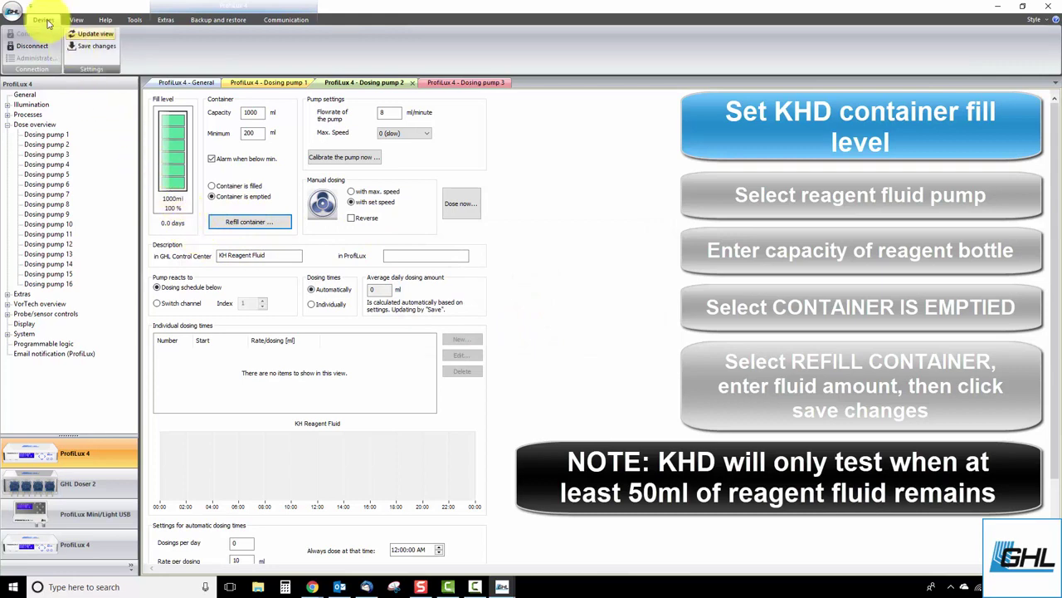
pyautogui.click(101, 48)
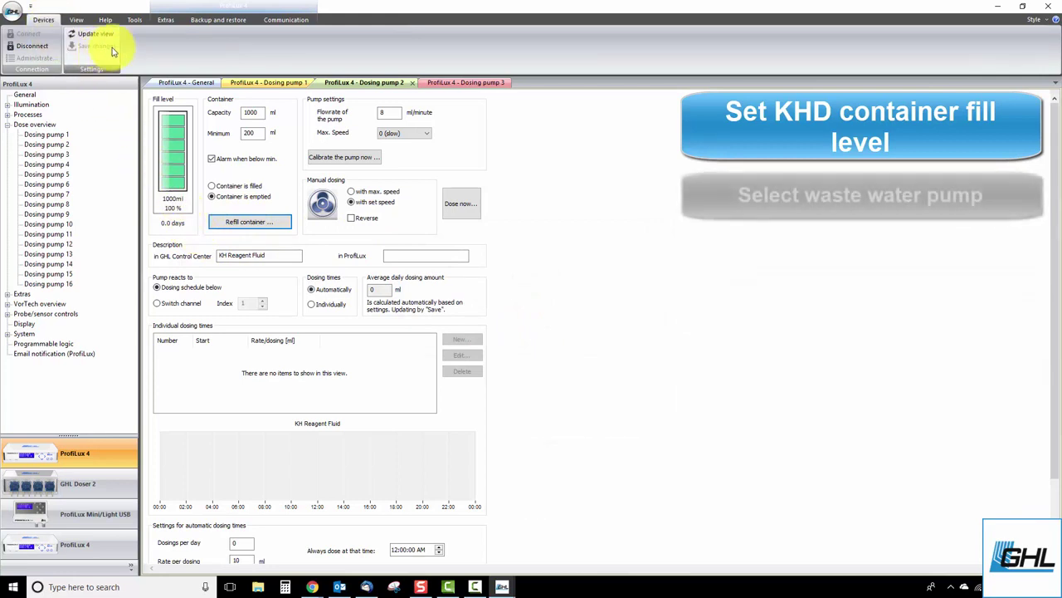
# Mark the KH Waste Water pump's container as filled and save the setting
pyautogui.click(433, 83)
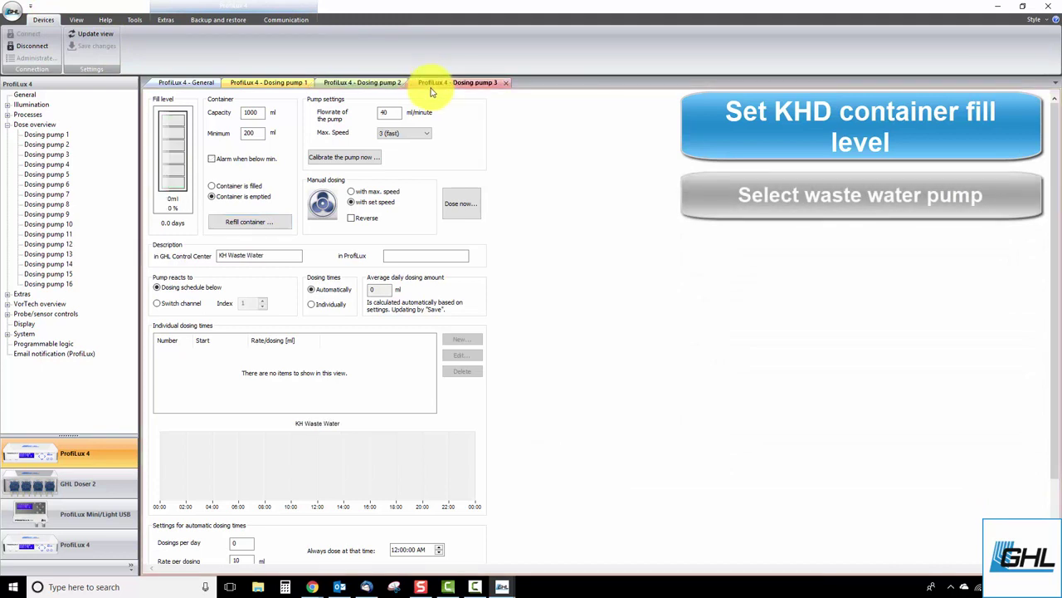
pyautogui.click(248, 187)
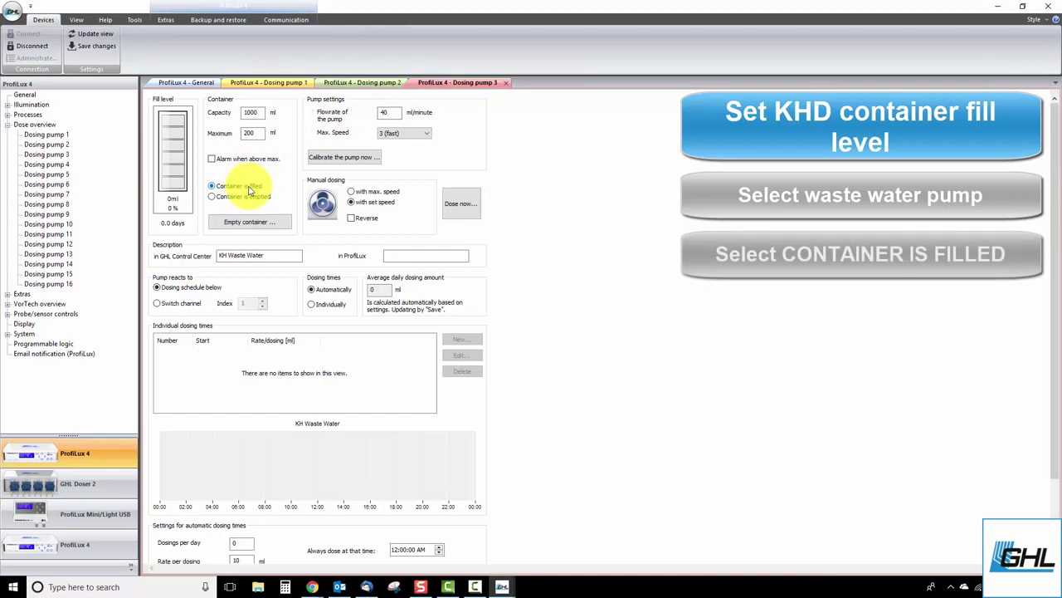
pyautogui.click(97, 48)
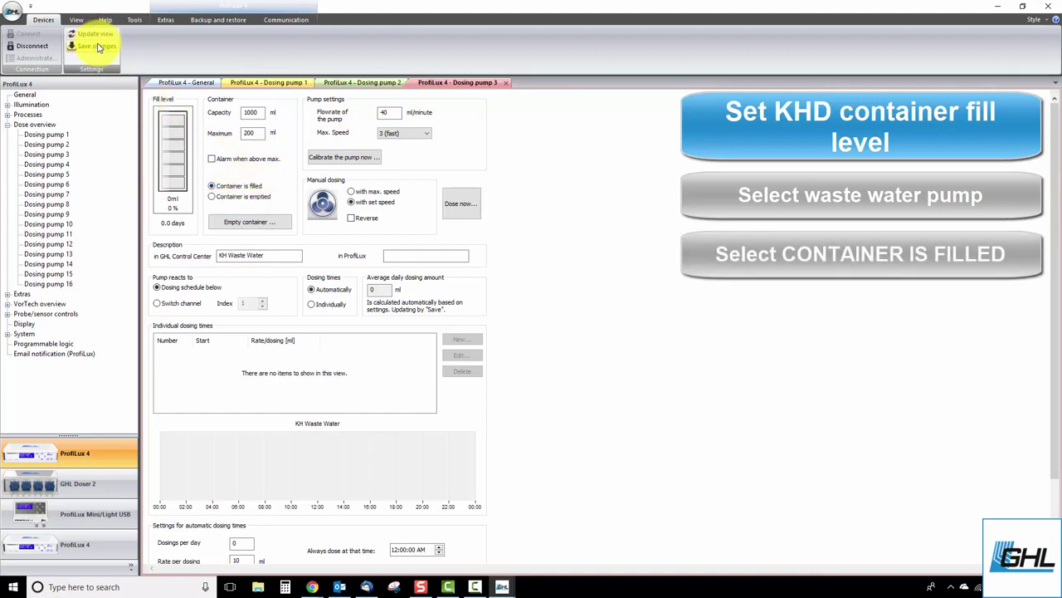